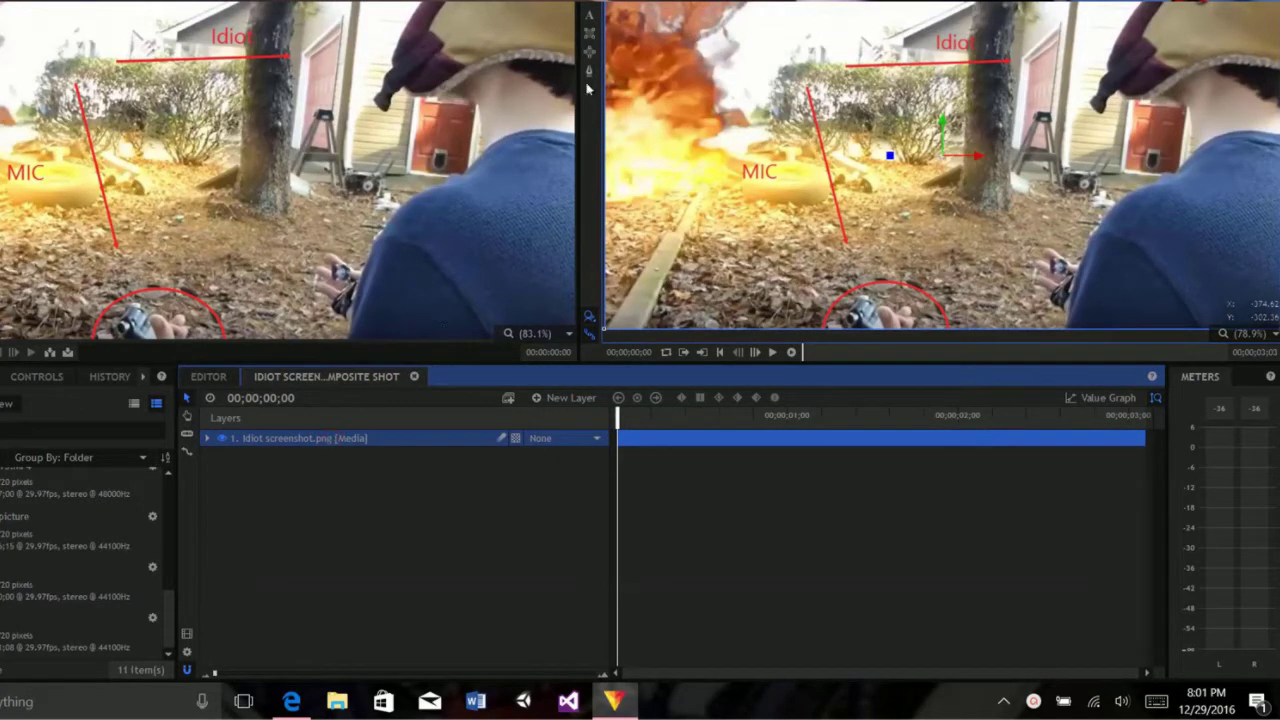
- Draw a closed mask around the circled hand and invert it so that area turns transparent
click(589, 74)
click(812, 324)
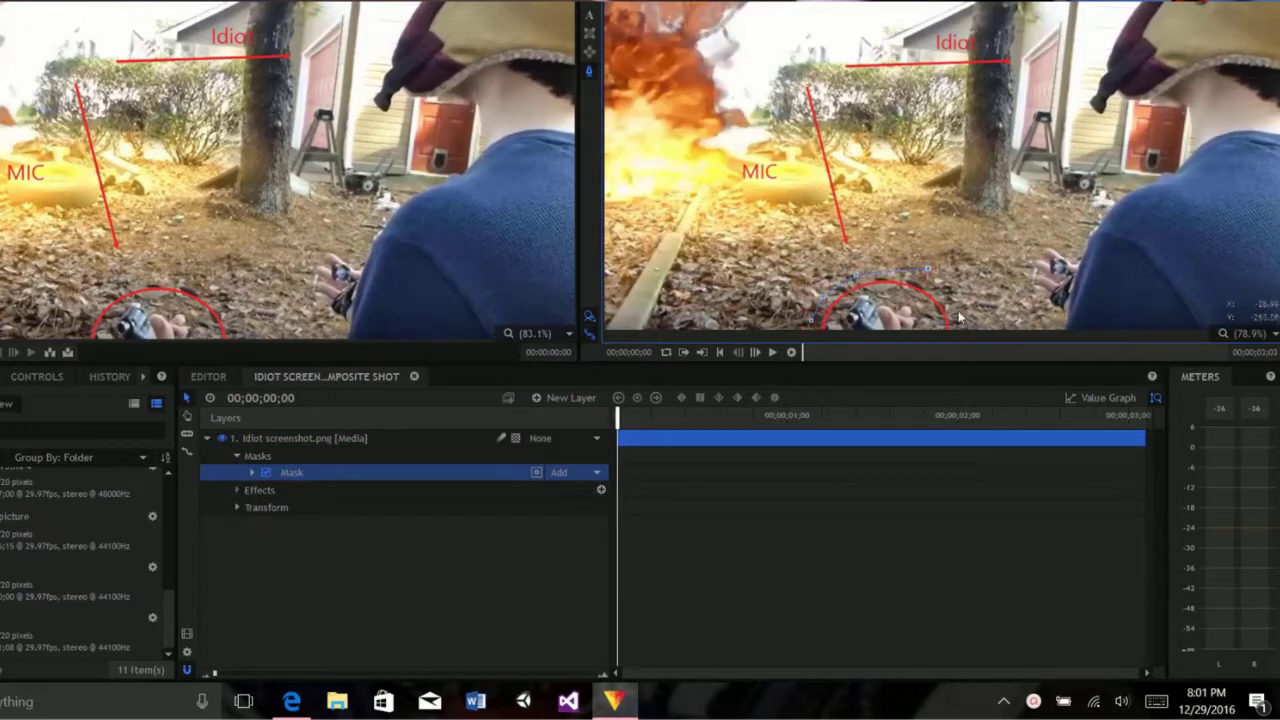
click(806, 335)
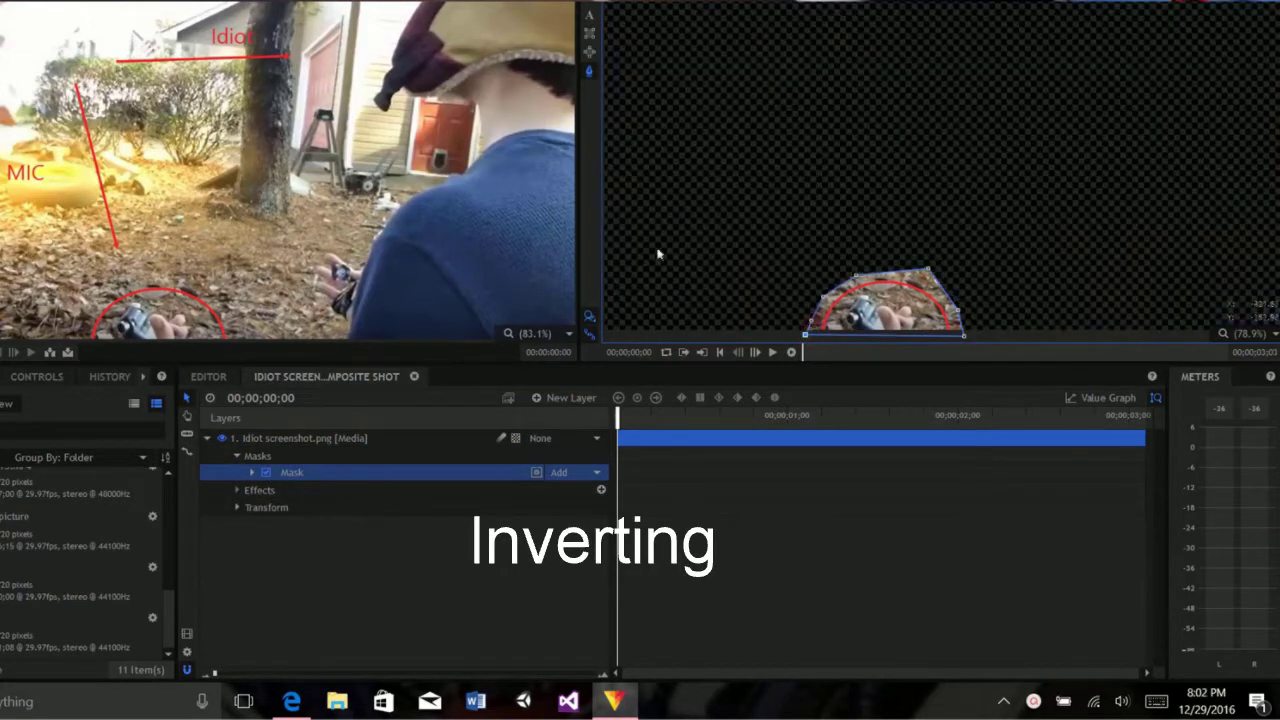
click(536, 473)
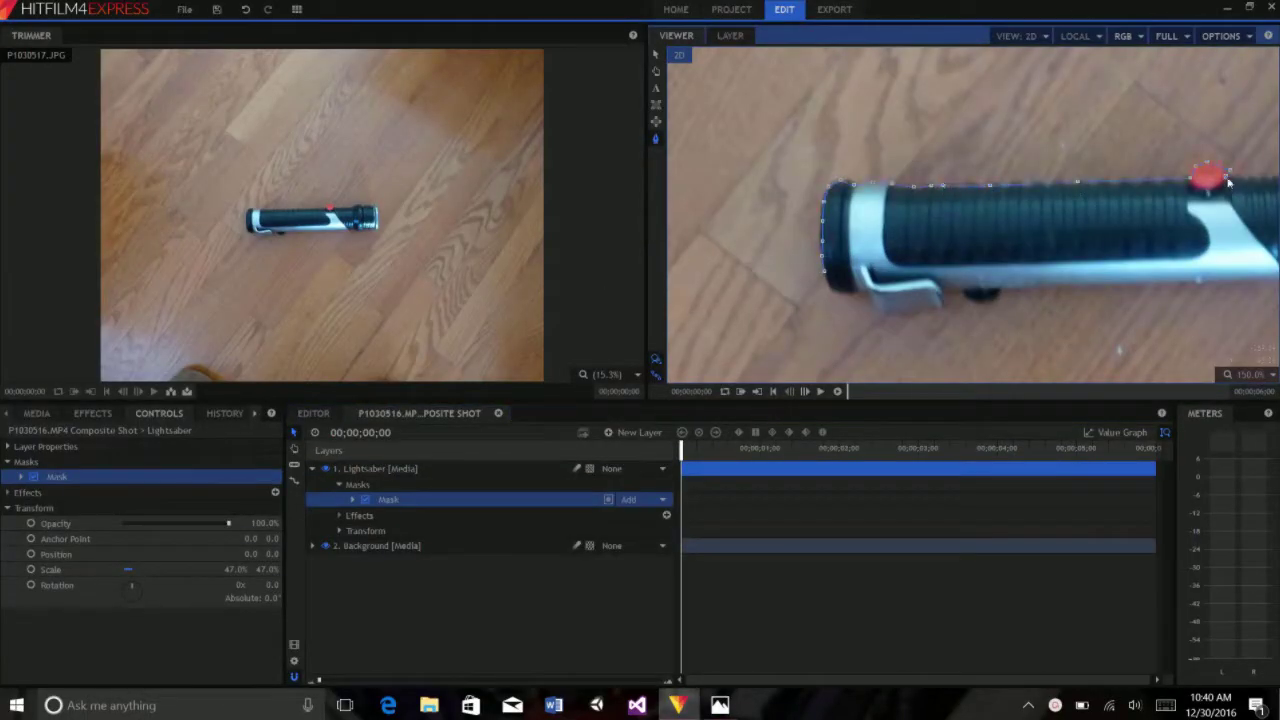
- Trace a closed mask around the lightsaber hilt to cut it from the wooden floor
click(1229, 181)
click(1073, 261)
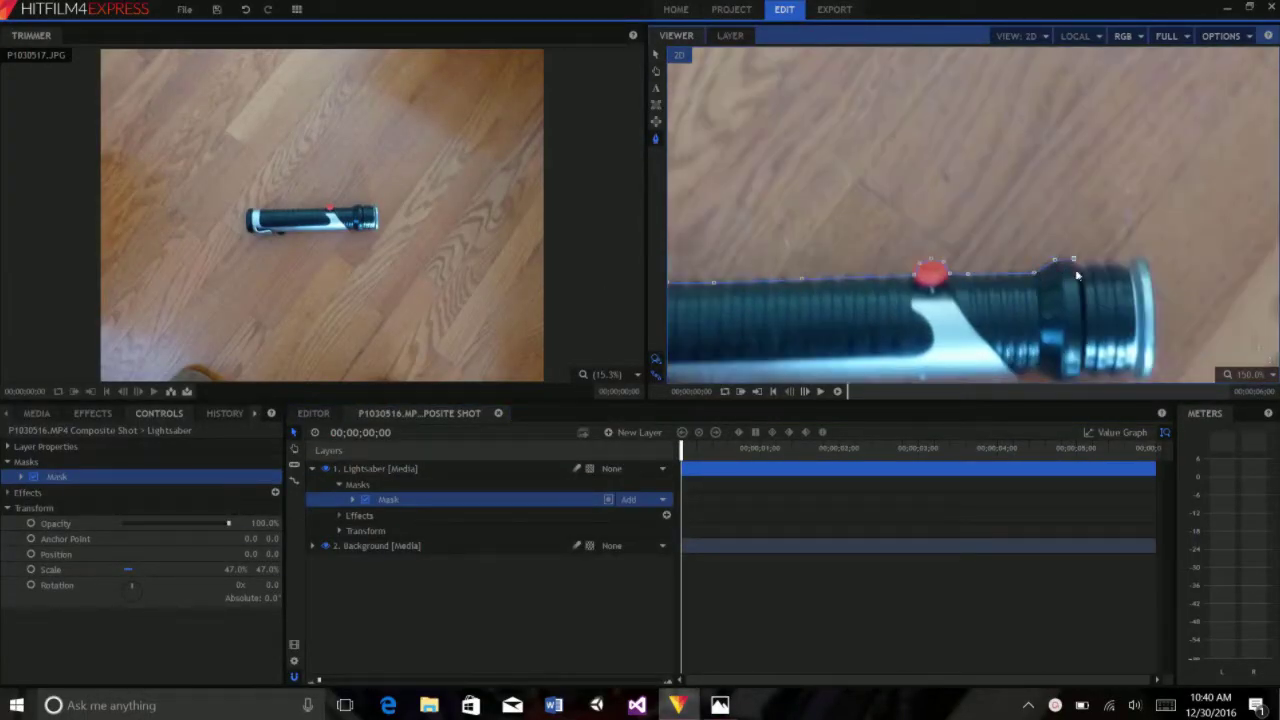
click(1157, 349)
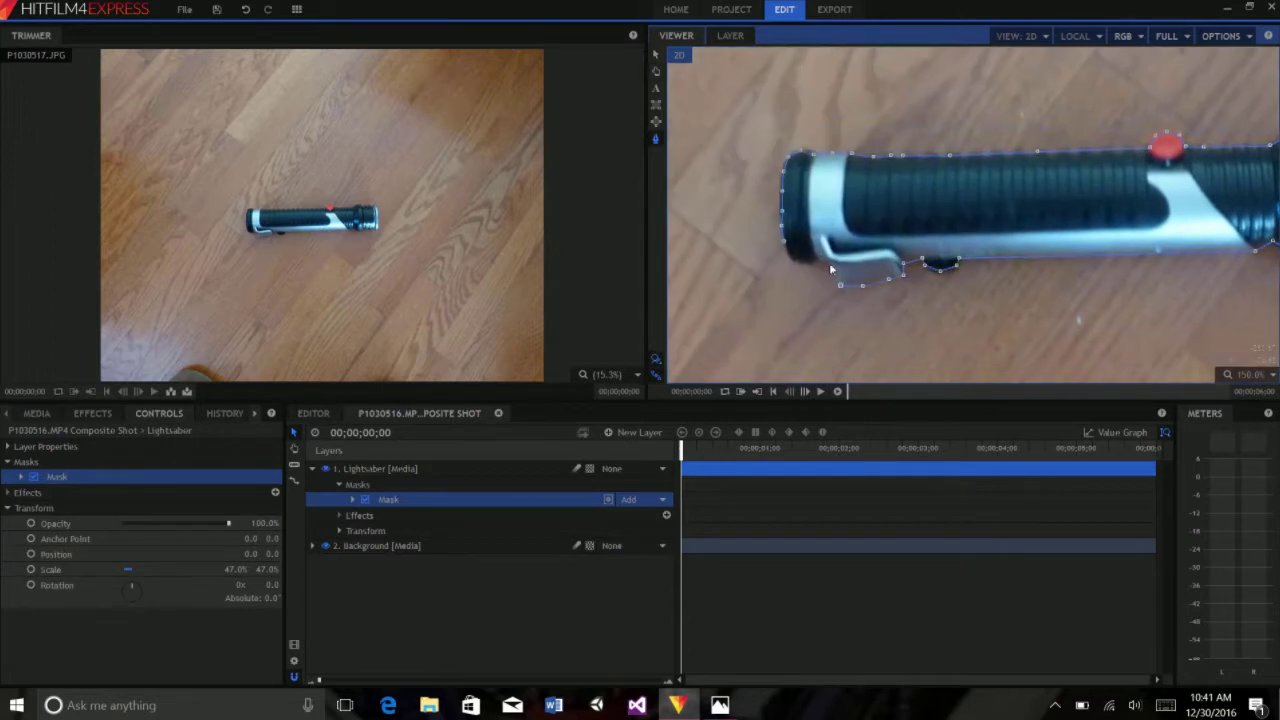
click(830, 268)
- Scale the lightsaber to 17%, reveal its Position keyframes, and preview the kitchen composite
scroll(900, 250, down, 3)
click(160, 568)
scroll(723, 229, down, 2)
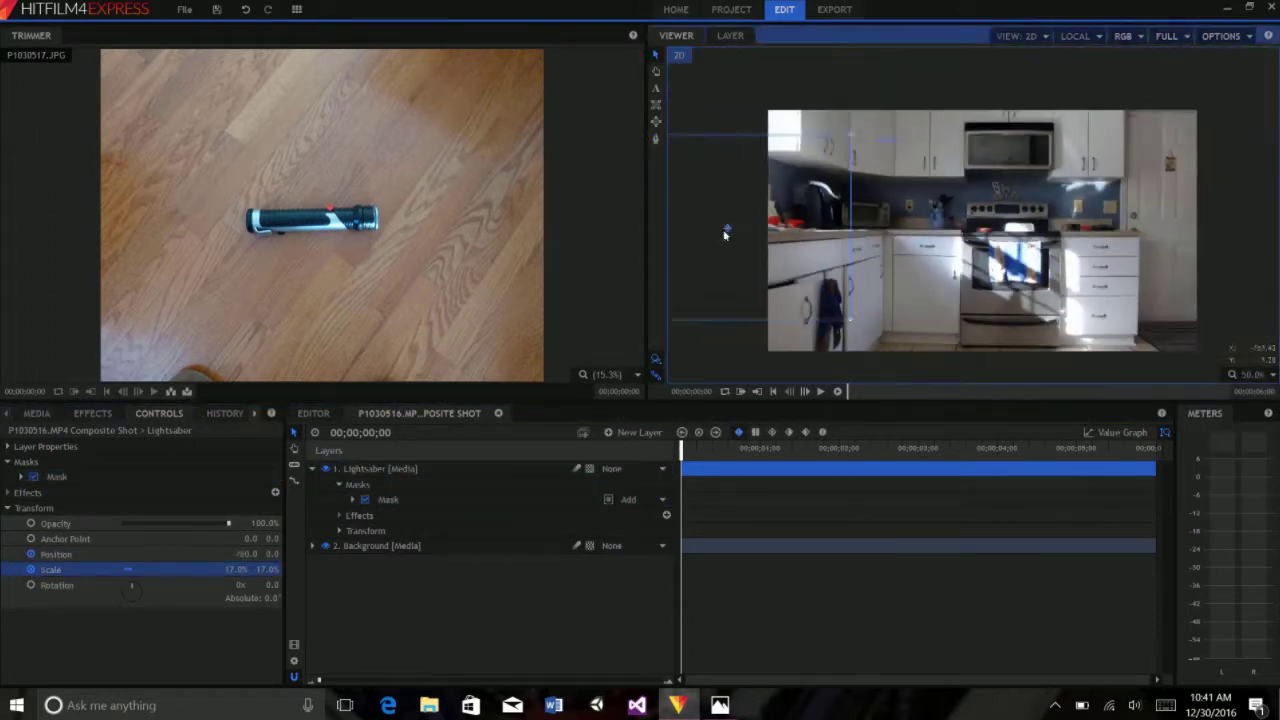
click(820, 391)
click(828, 447)
click(339, 530)
click(681, 577)
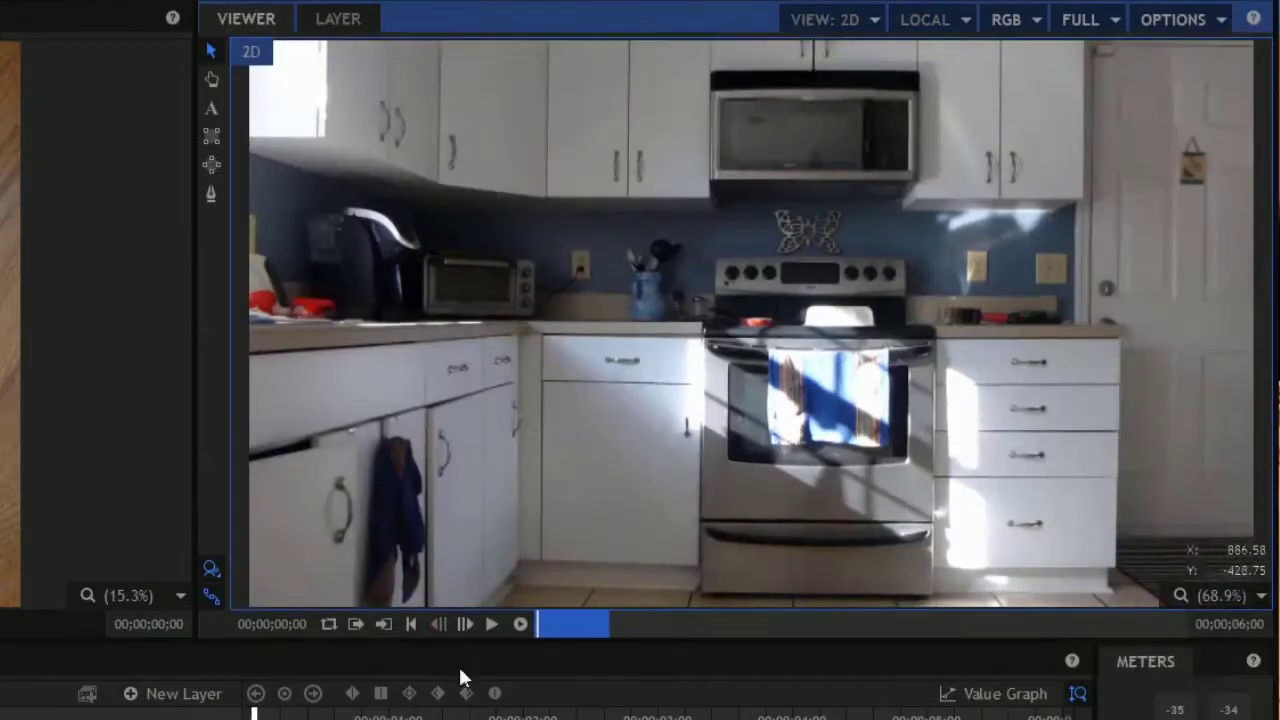
click(491, 623)
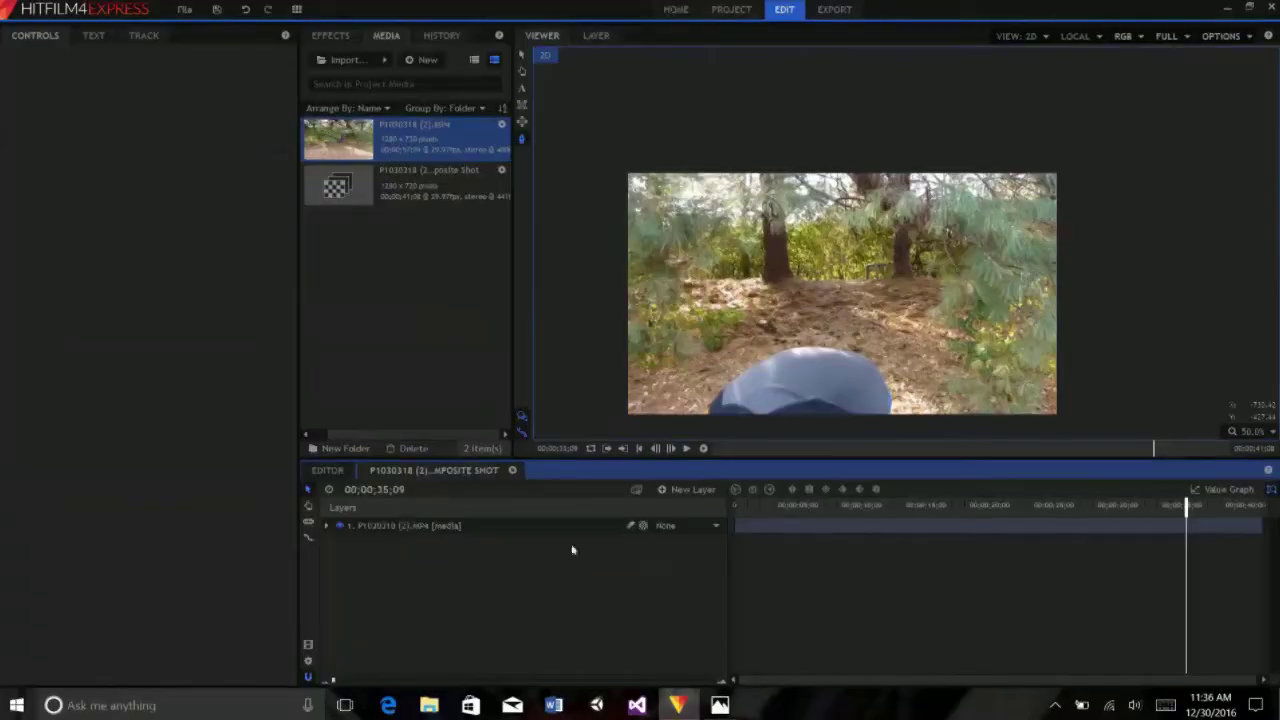
- Duplicate the forest clip layer twice to make three copies
right_click(553, 524)
click(580, 378)
right_click(542, 548)
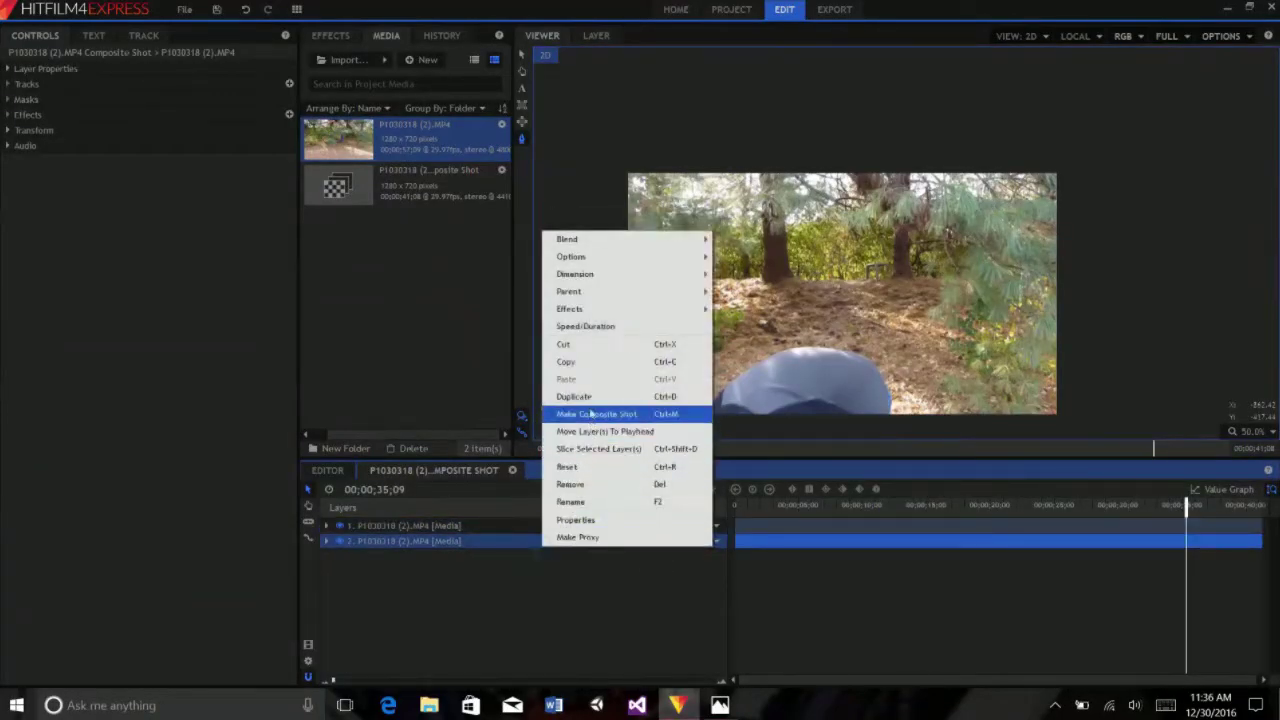
click(580, 399)
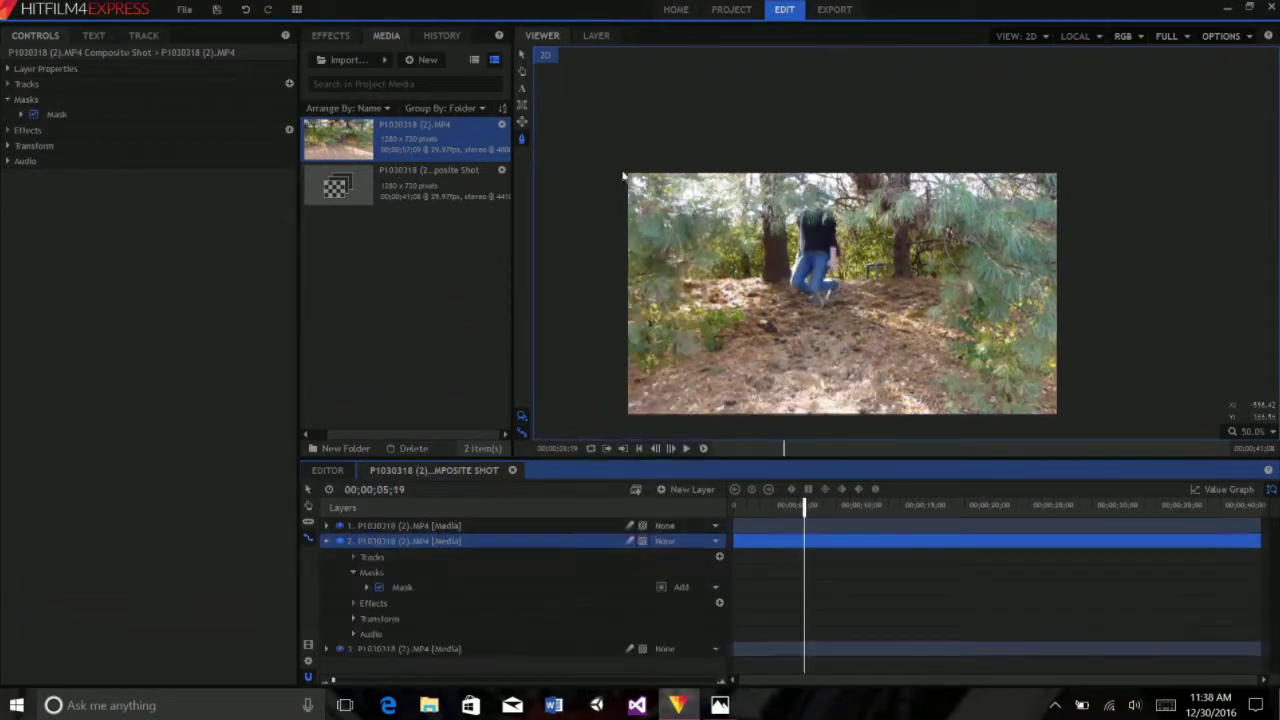
- Draw a mask on layer 2 extending across the lower dirt path
click(760, 277)
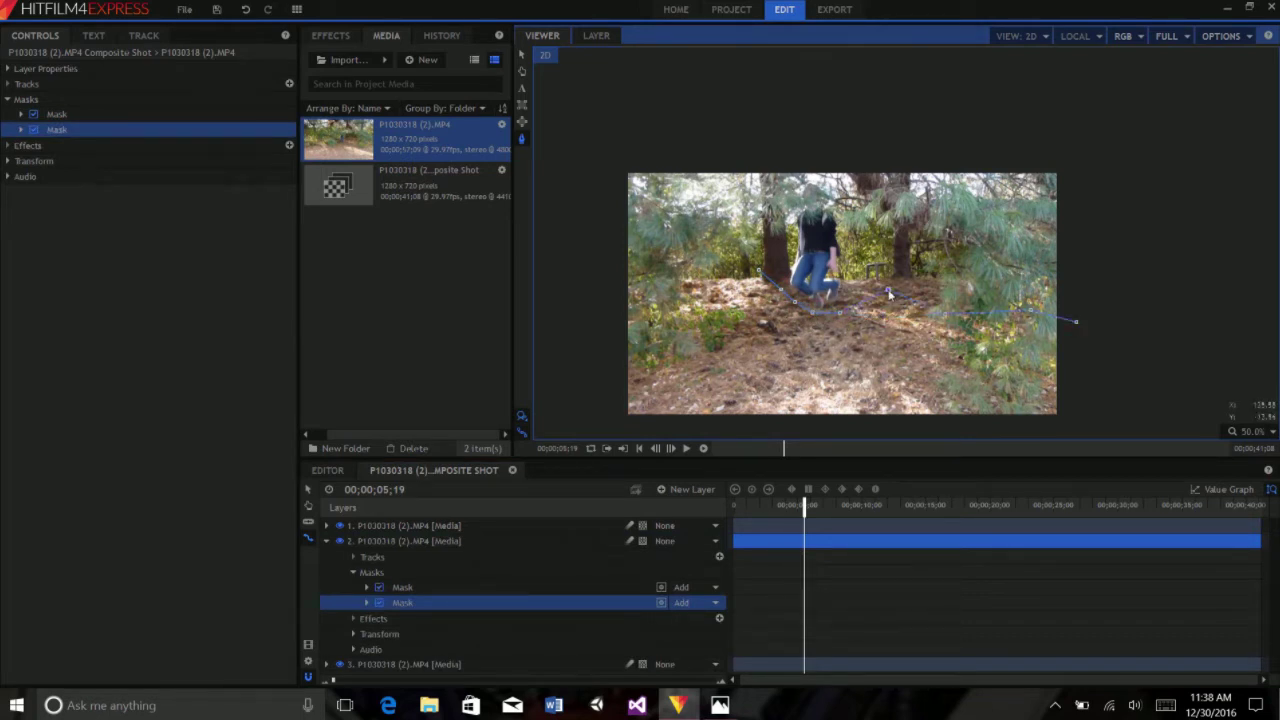
click(939, 291)
click(606, 420)
- At 06;17, mask layer 3, make layer 2 visible again, and invert layer 3's mask
click(816, 506)
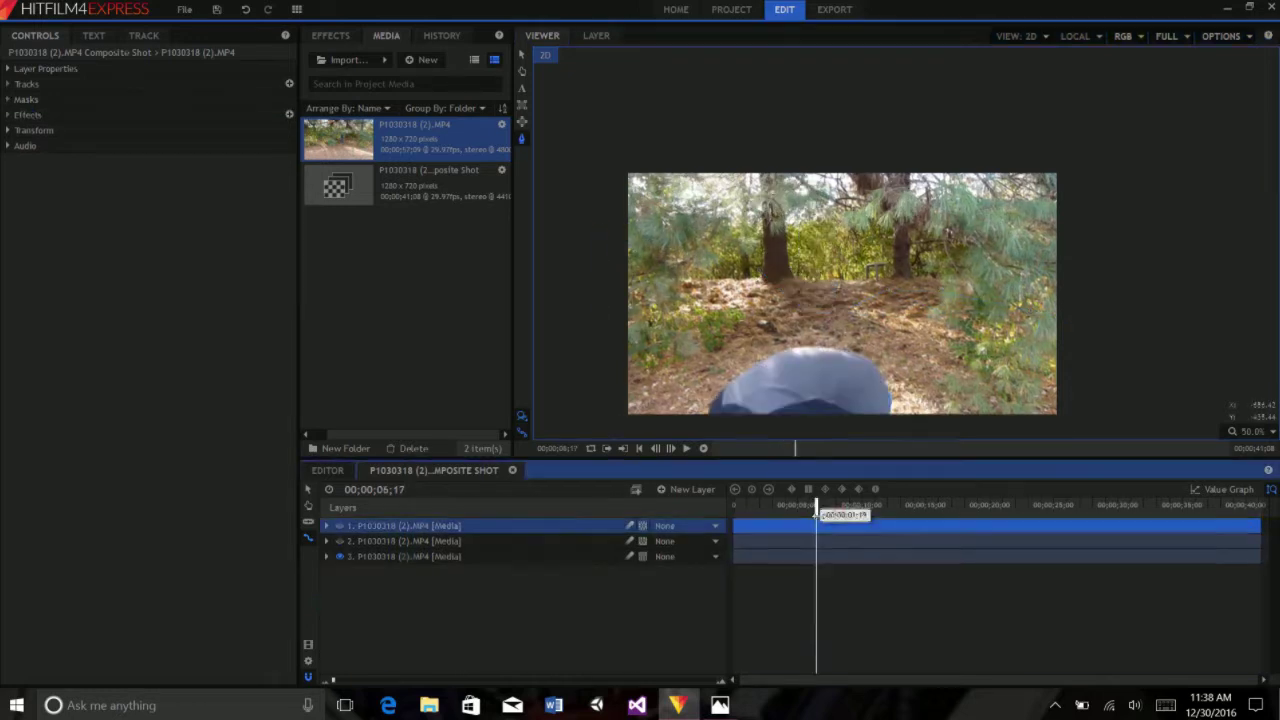
click(520, 556)
click(684, 422)
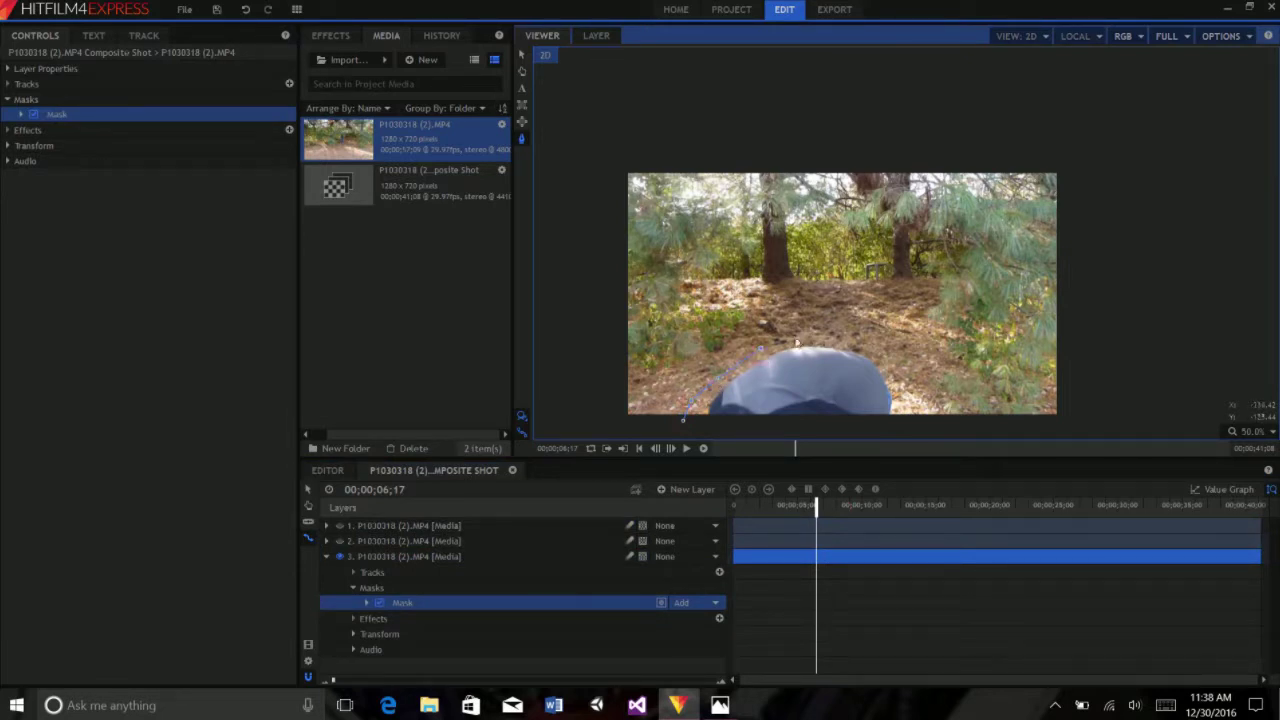
click(684, 421)
click(340, 540)
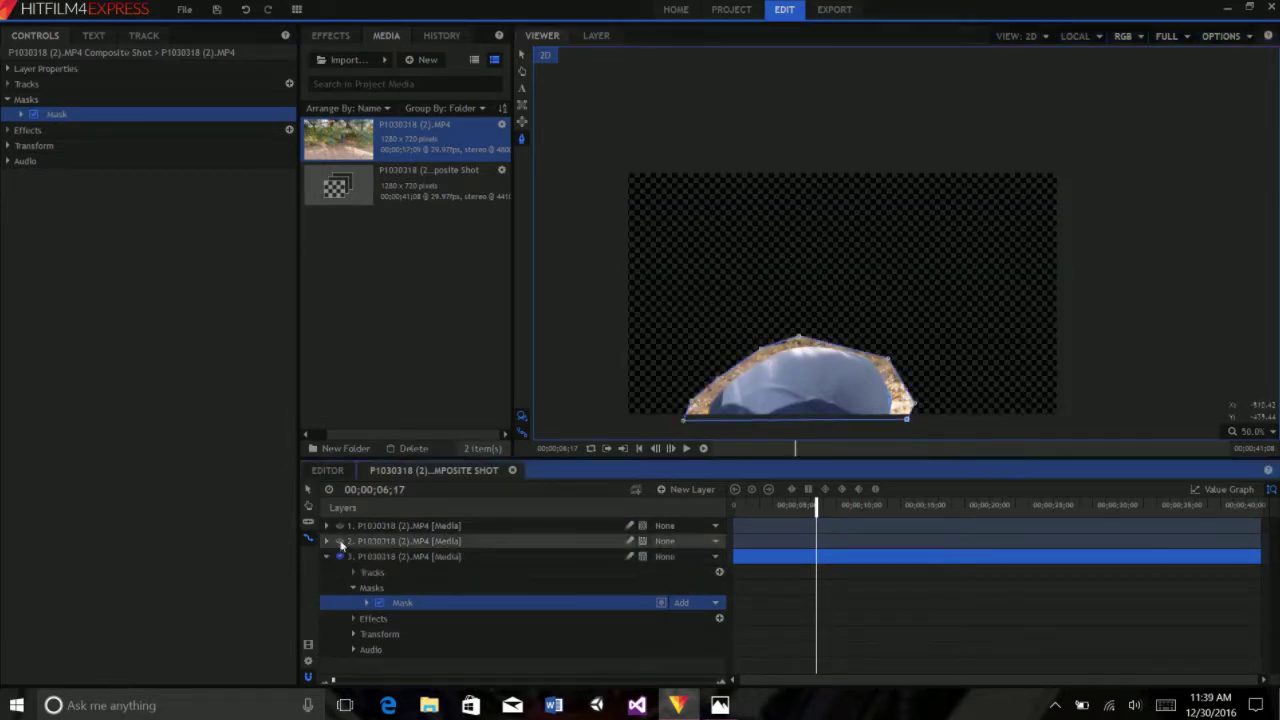
click(534, 557)
click(661, 603)
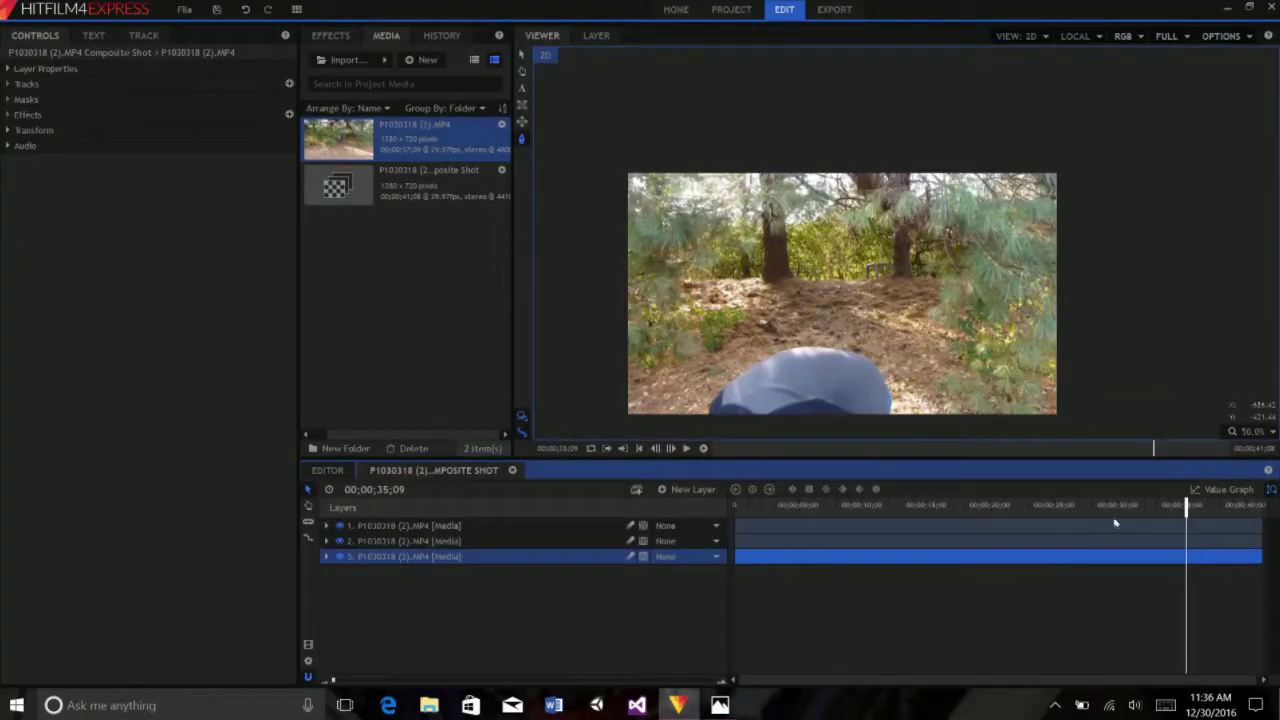
- Trim layer 3's clip, then drag its start edge back to 00:00:00:00
drag(1264, 556, 1204, 560)
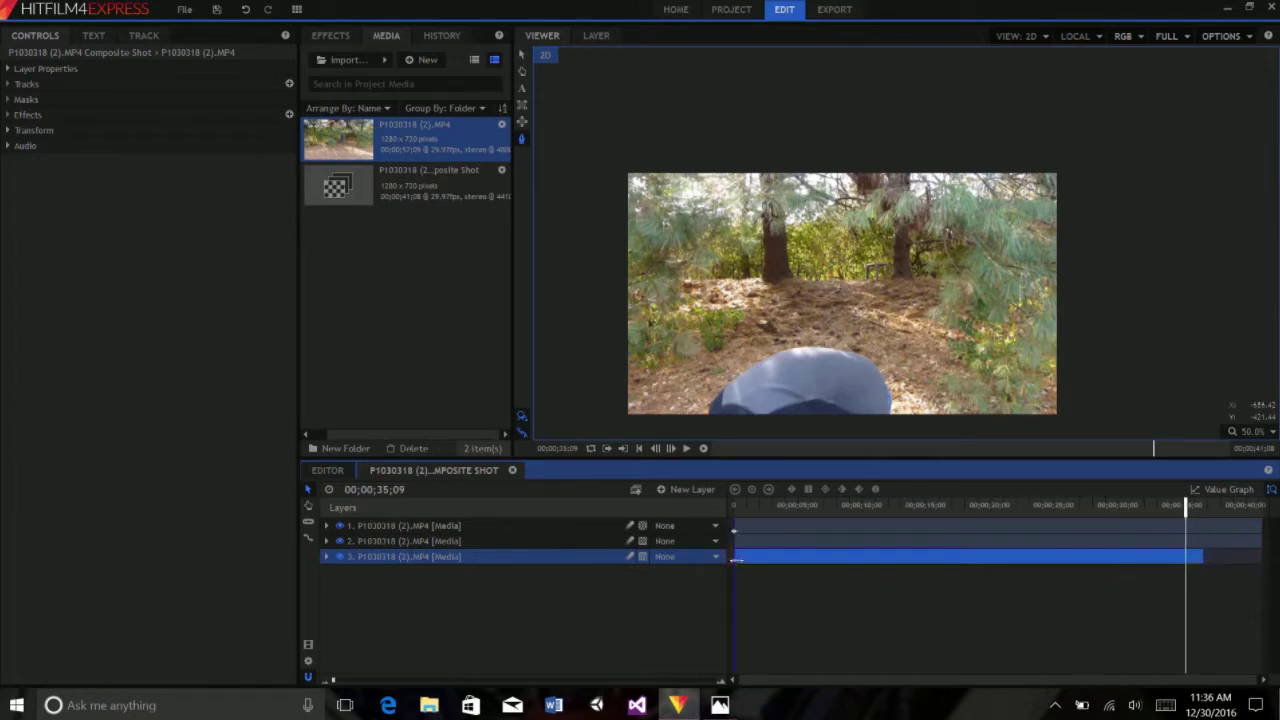
drag(735, 560, 1188, 575)
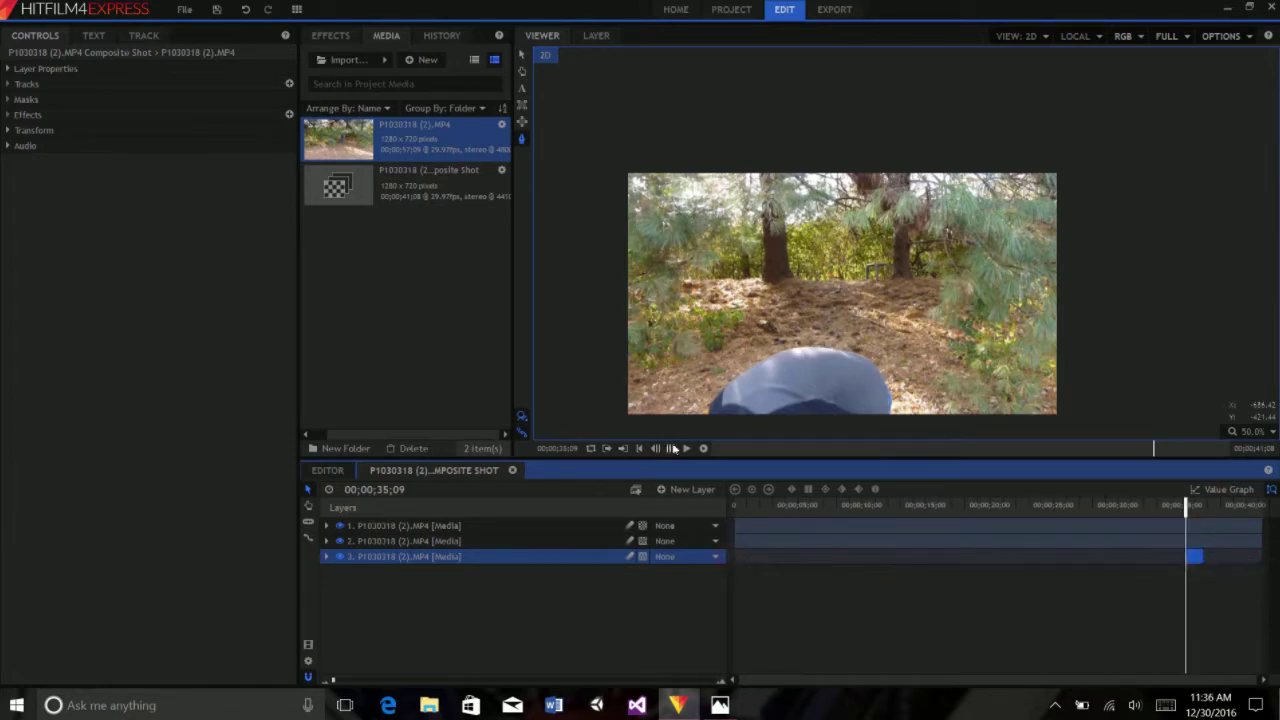
click(673, 448)
click(1204, 556)
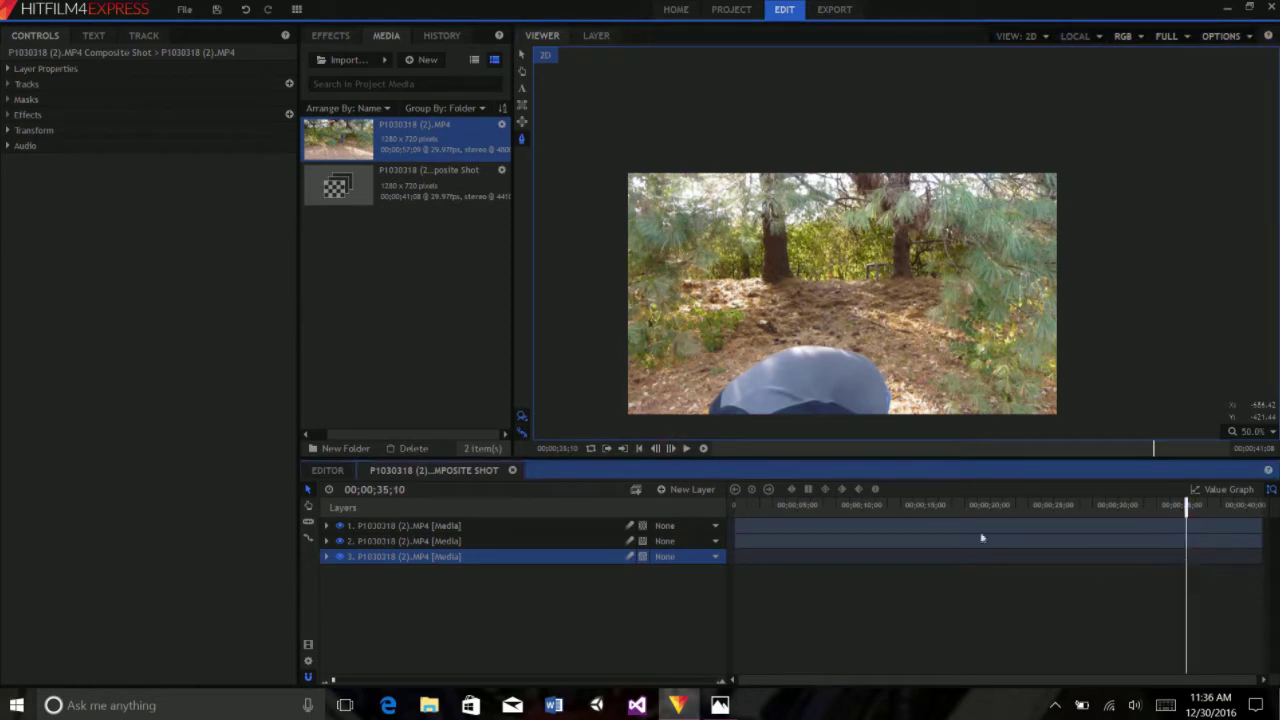
click(1186, 557)
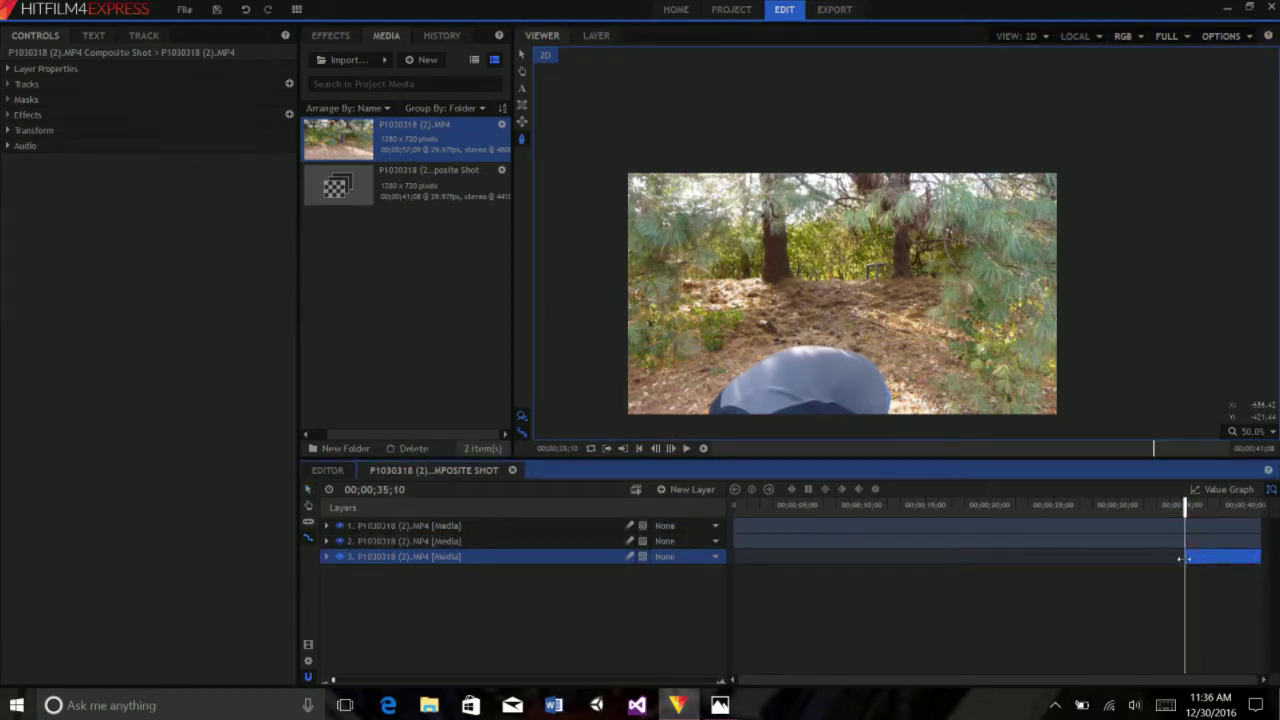
drag(1182, 559, 725, 562)
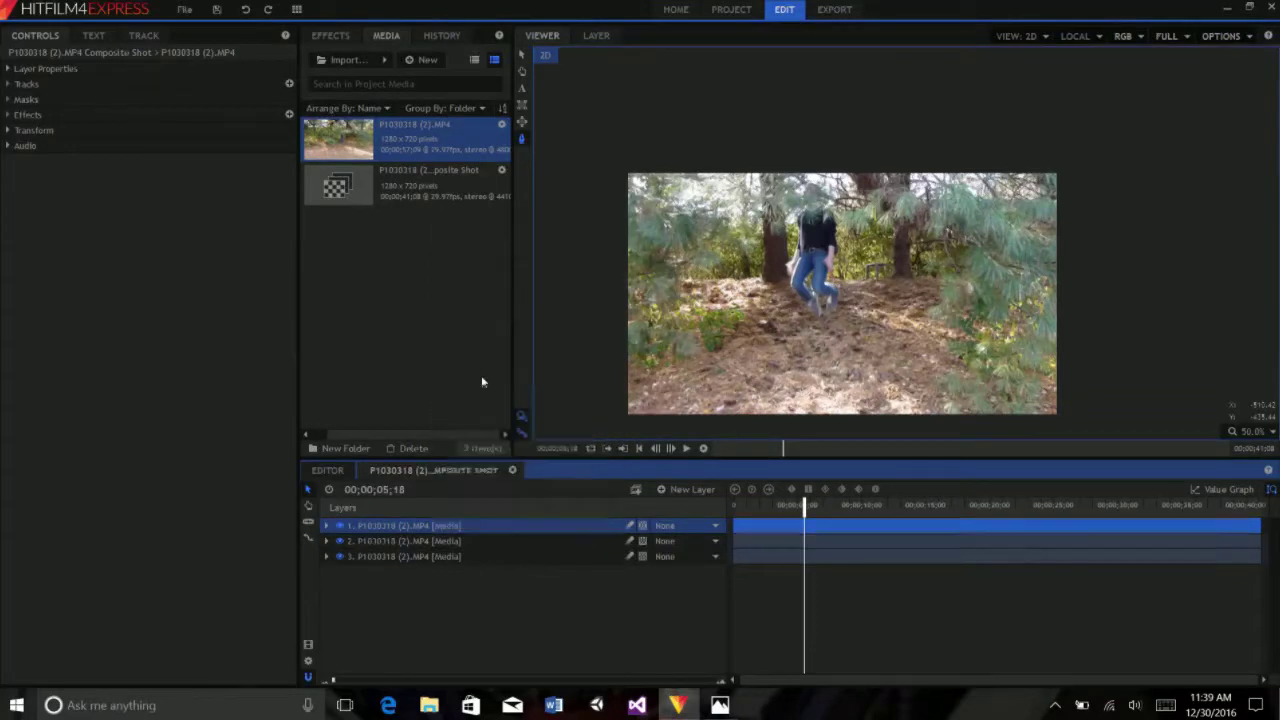
- Trim the second layer's clip end and expand the top layer's Transform properties
drag(1251, 532, 1068, 548)
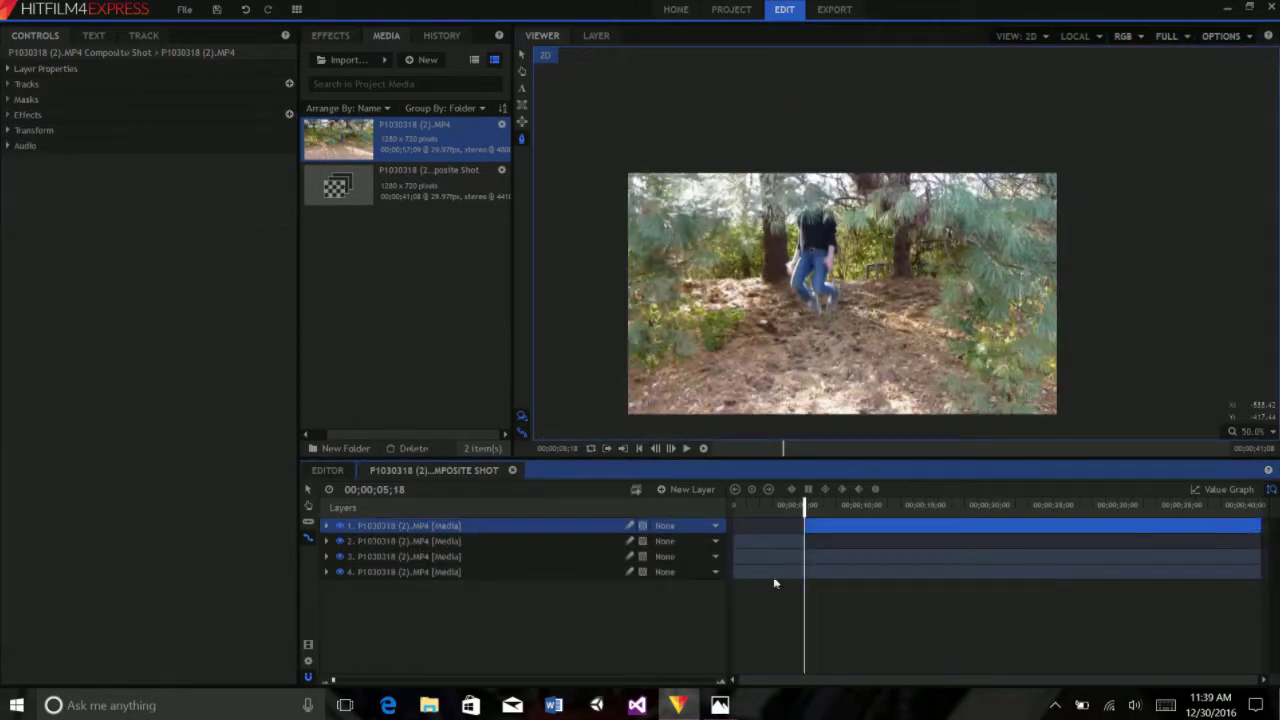
click(8, 131)
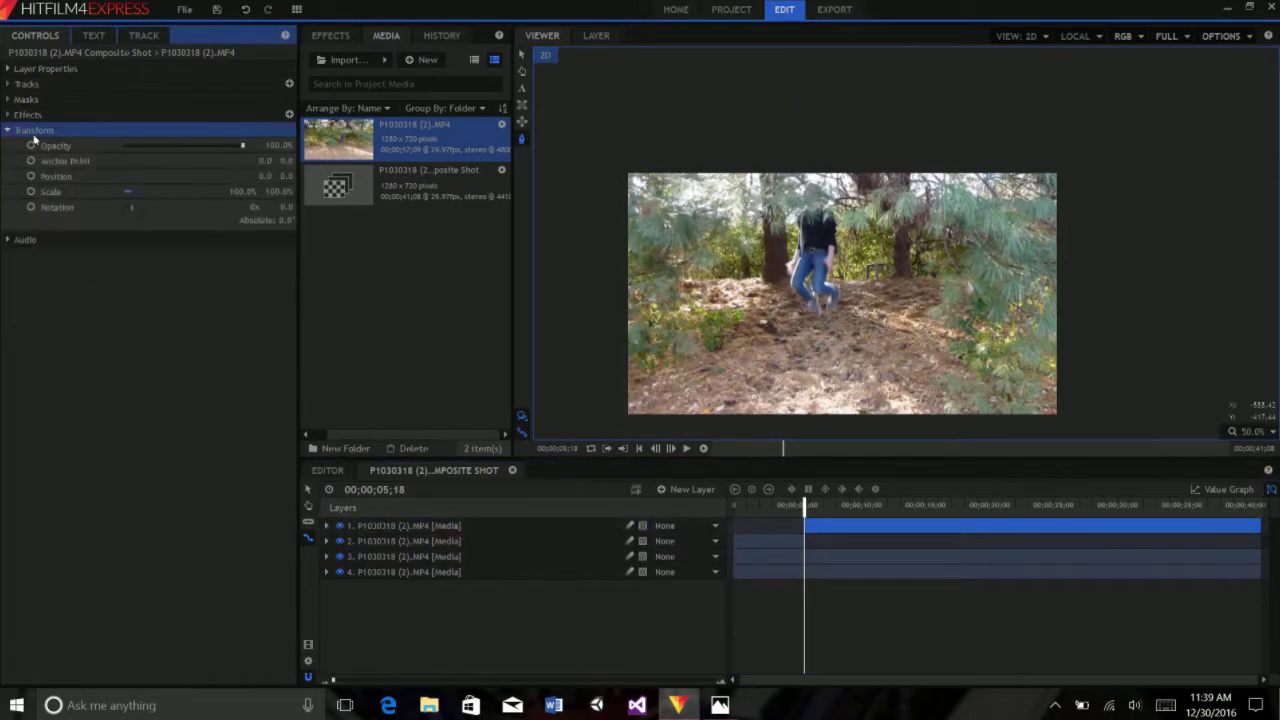
click(34, 177)
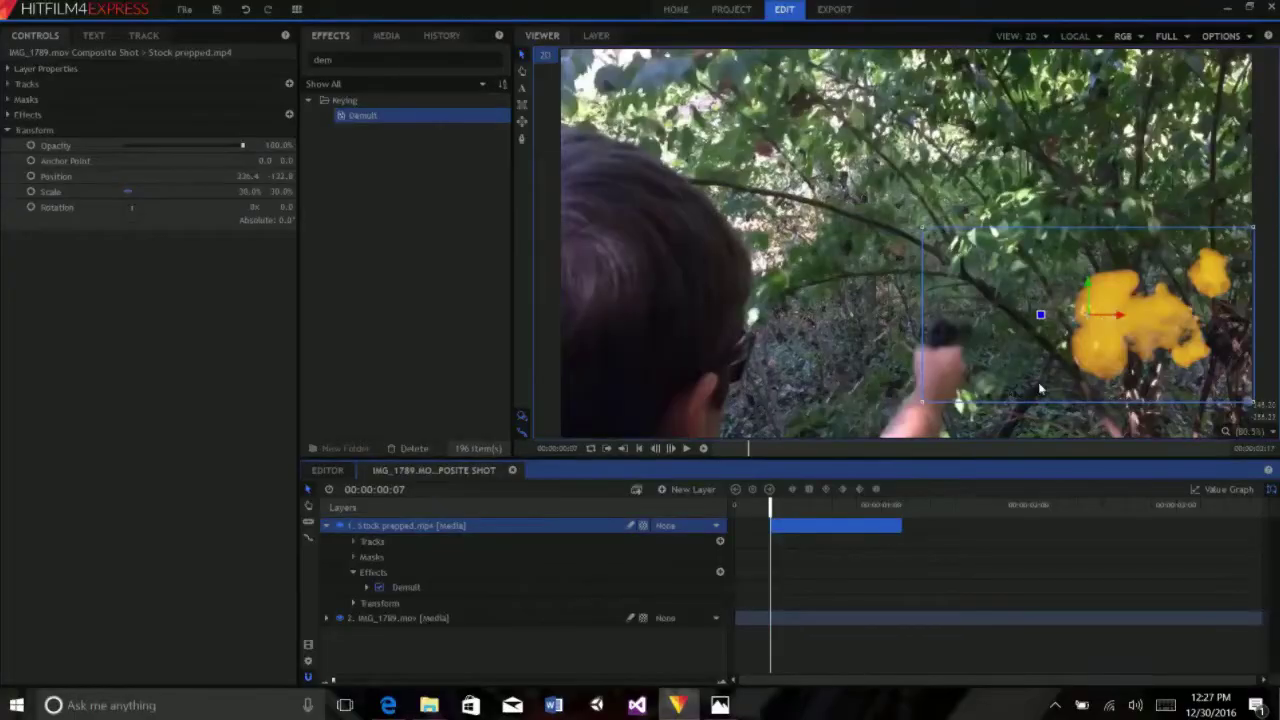
- Place the muzzle flash on the gun barrel at 24% scale
drag(1095, 320, 957, 335)
drag(252, 191, 225, 191)
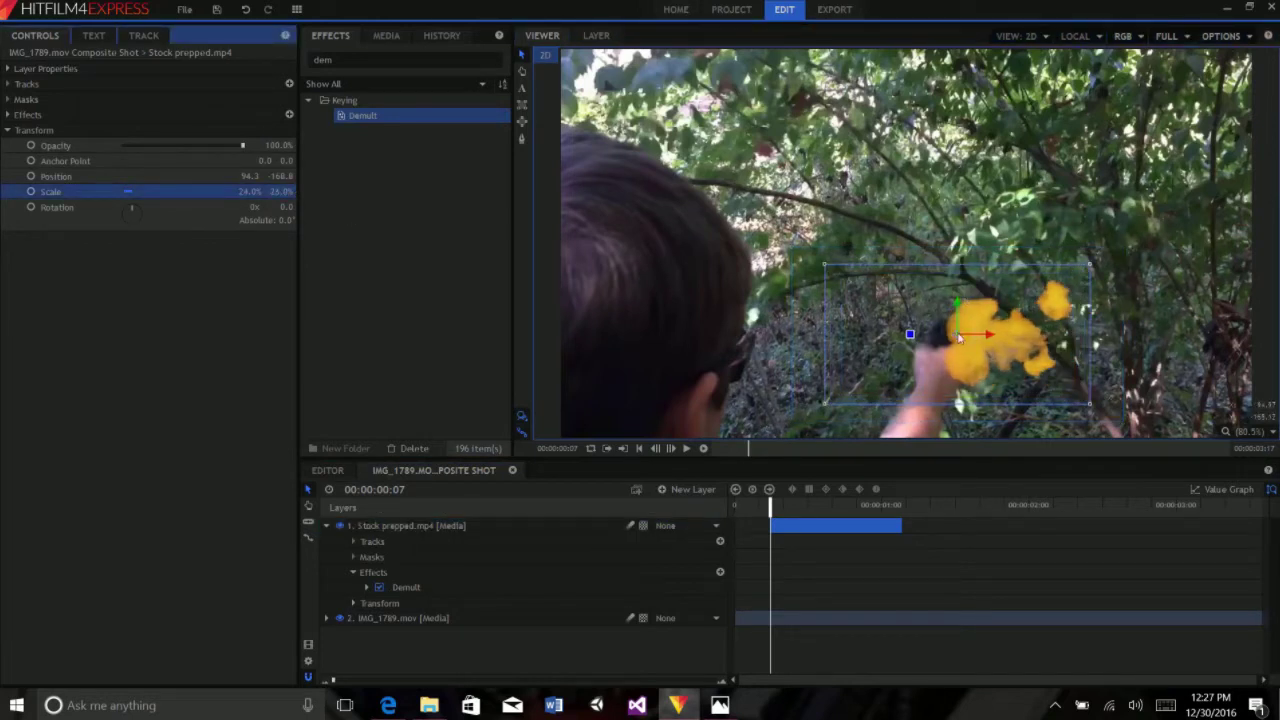
click(326, 525)
- Duplicate the IMG_1789.mov gun footage and move the copy to the top of the stack
click(390, 541)
right_click(391, 545)
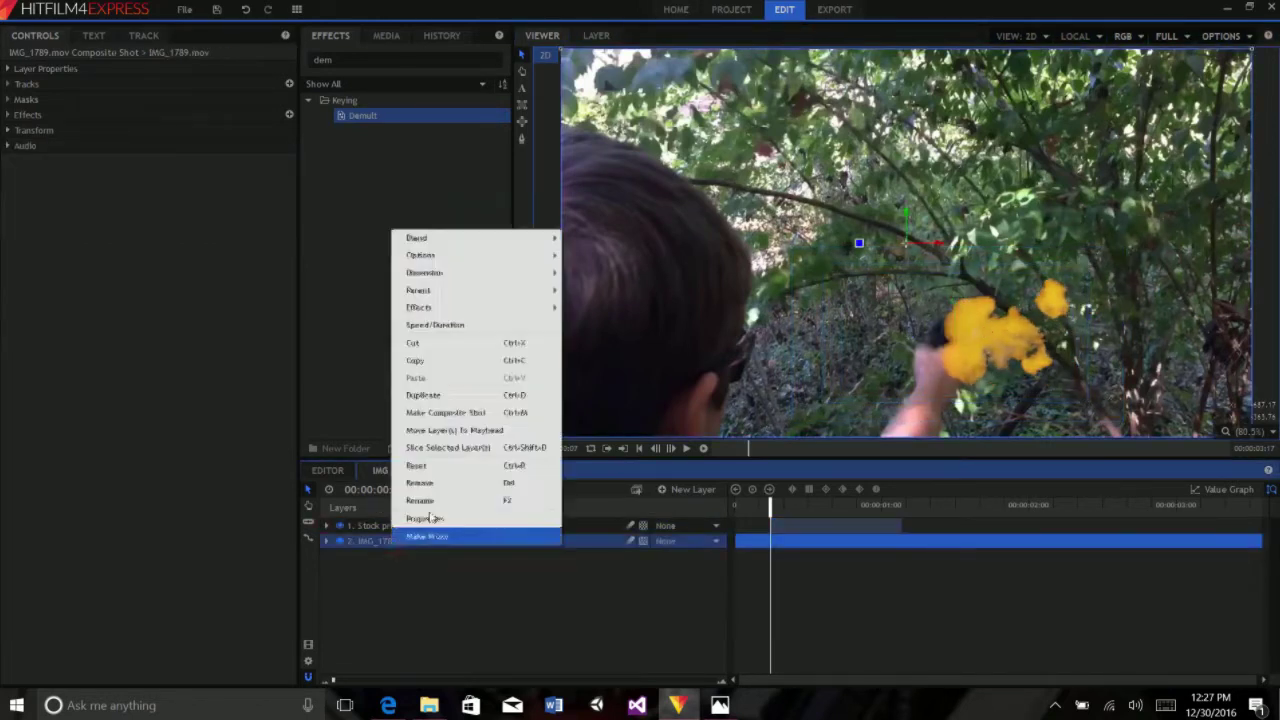
click(467, 396)
drag(446, 558, 453, 527)
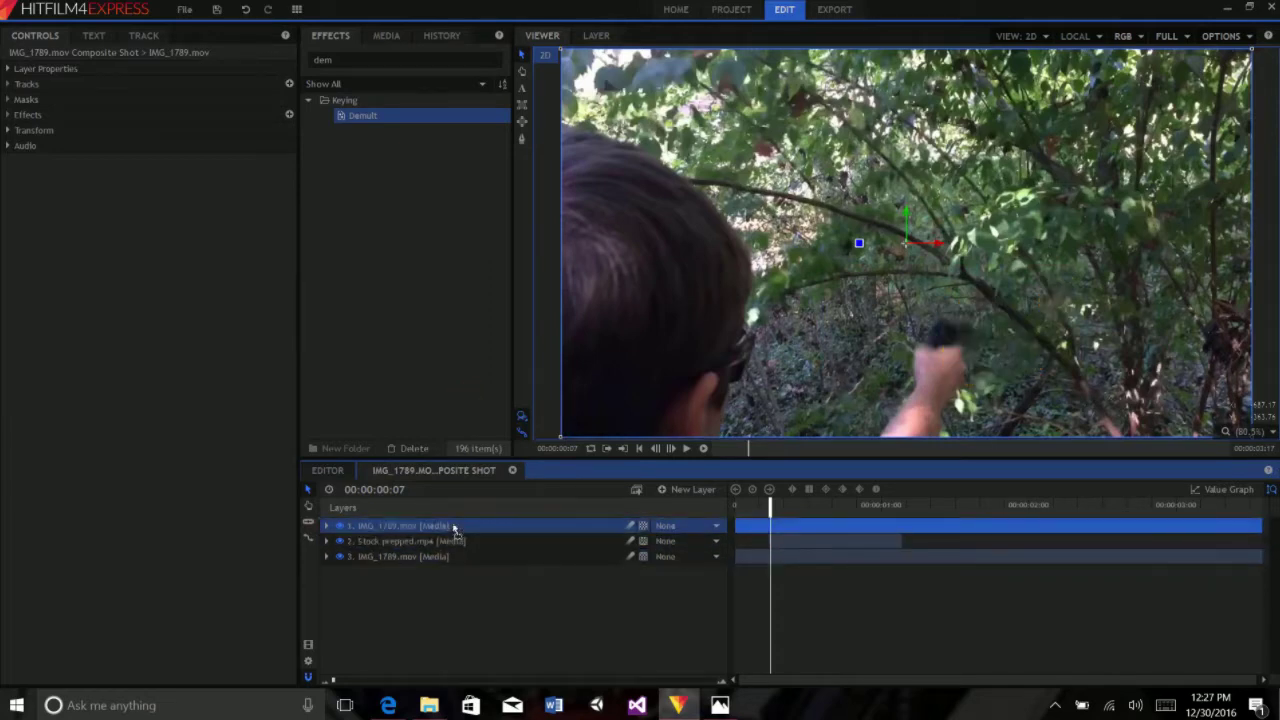
click(521, 139)
scroll(736, 292, up, 5)
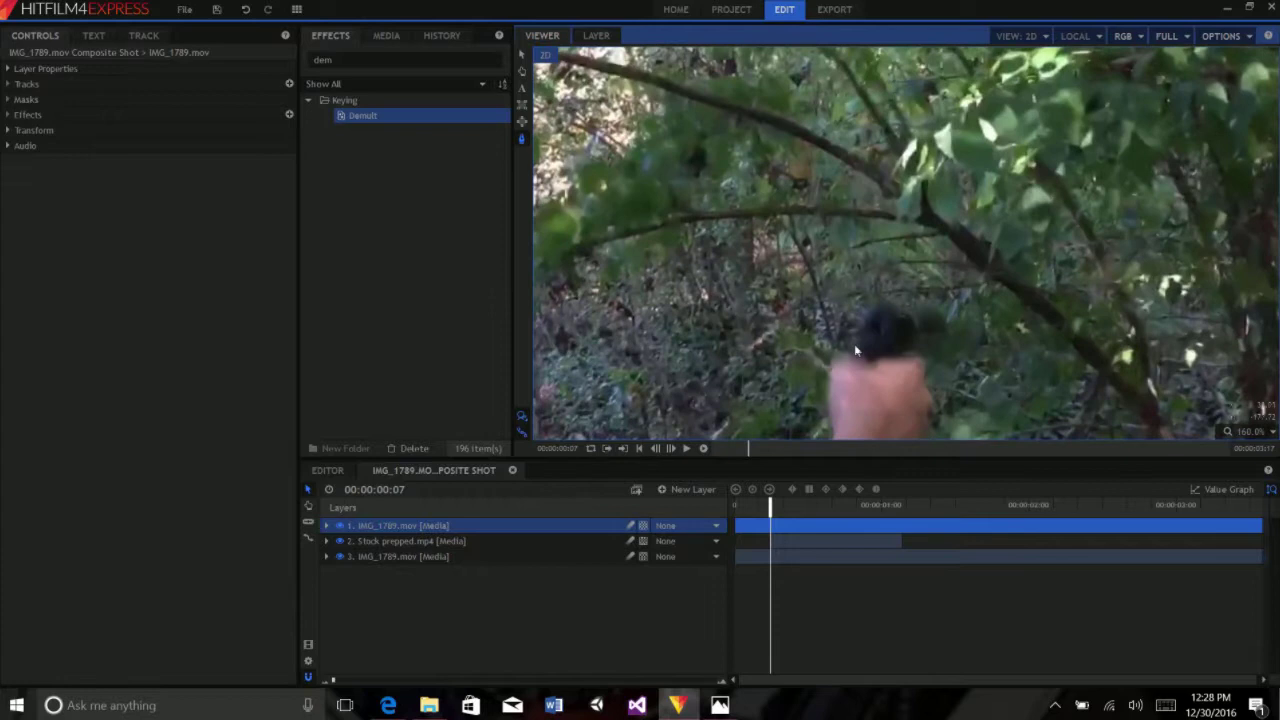
- Draw a freehand mask around the gun and hand on the top IMG_1789.mov layer
drag(854, 344, 896, 314)
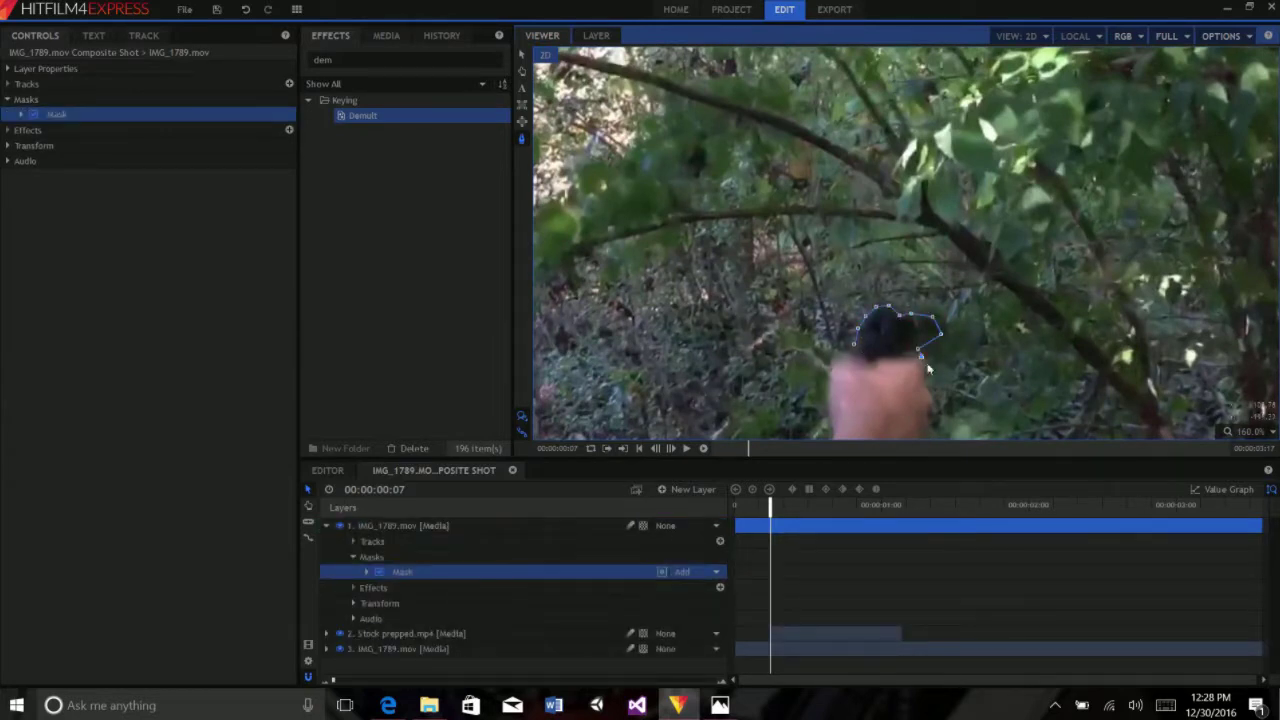
drag(935, 405, 970, 397)
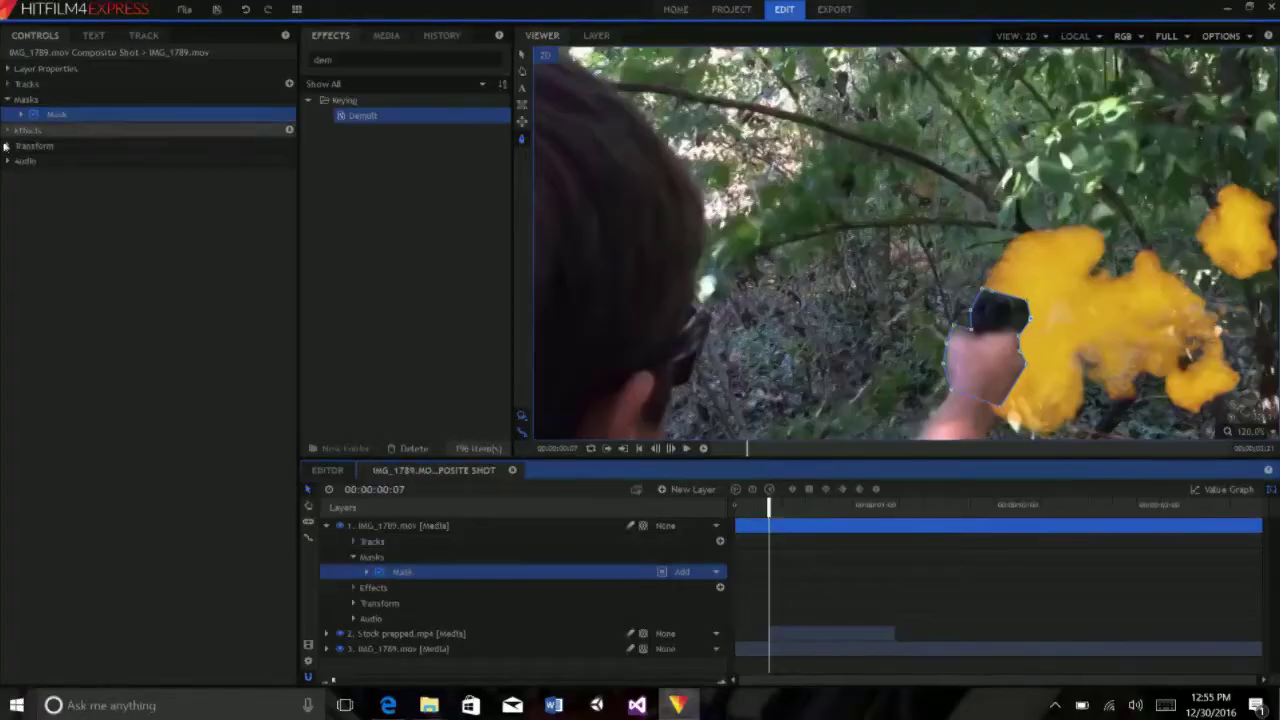
- Advance two frames and pull the mask's top point up over the recoiling gun
click(671, 449)
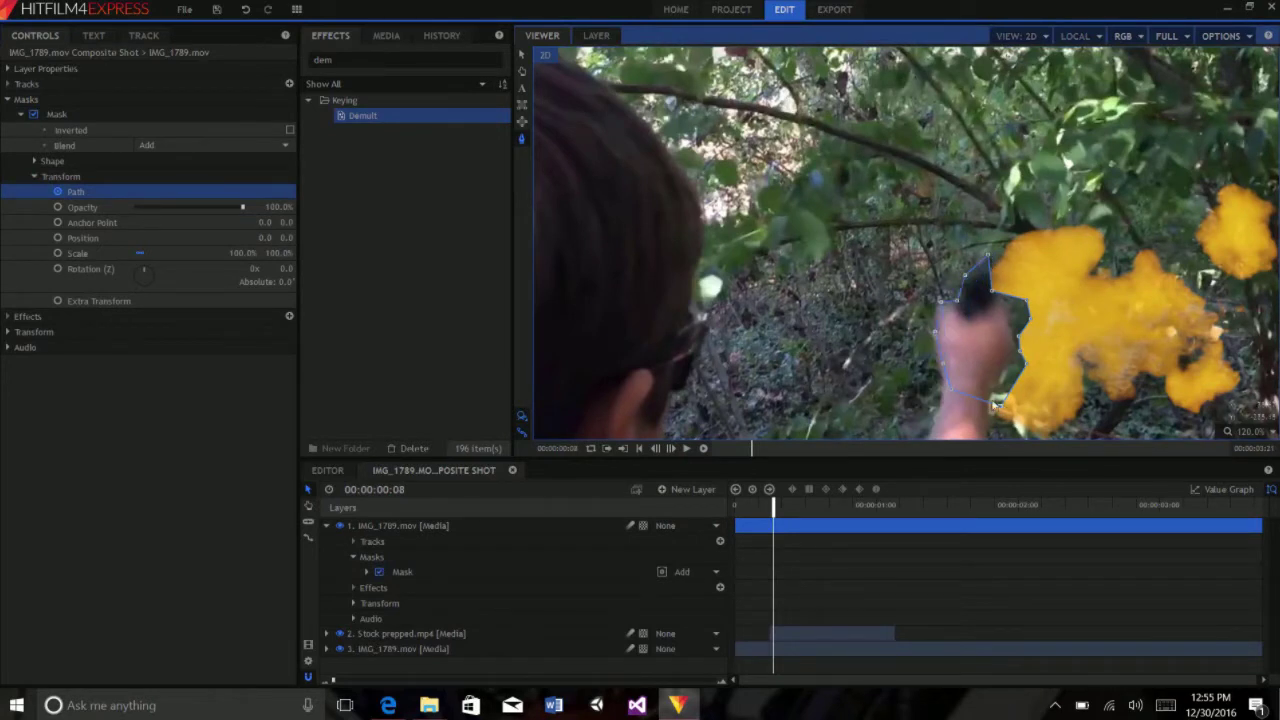
key(Right)
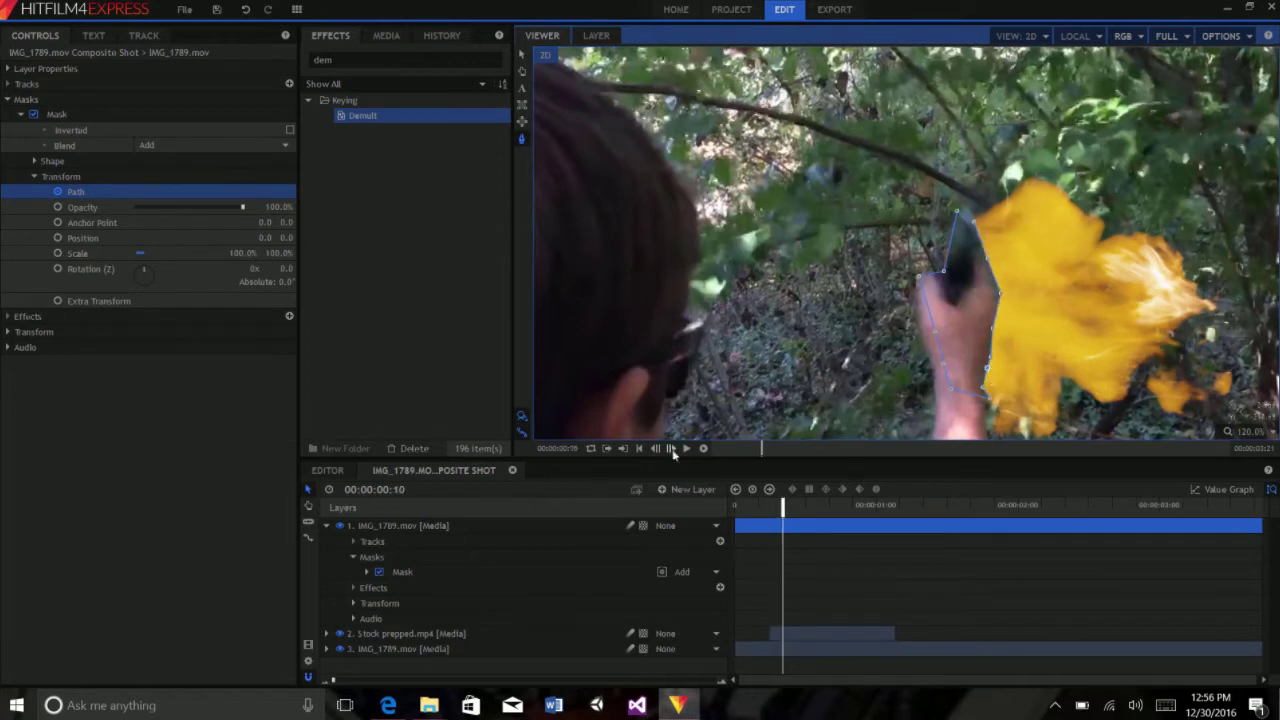
drag(956, 212, 943, 133)
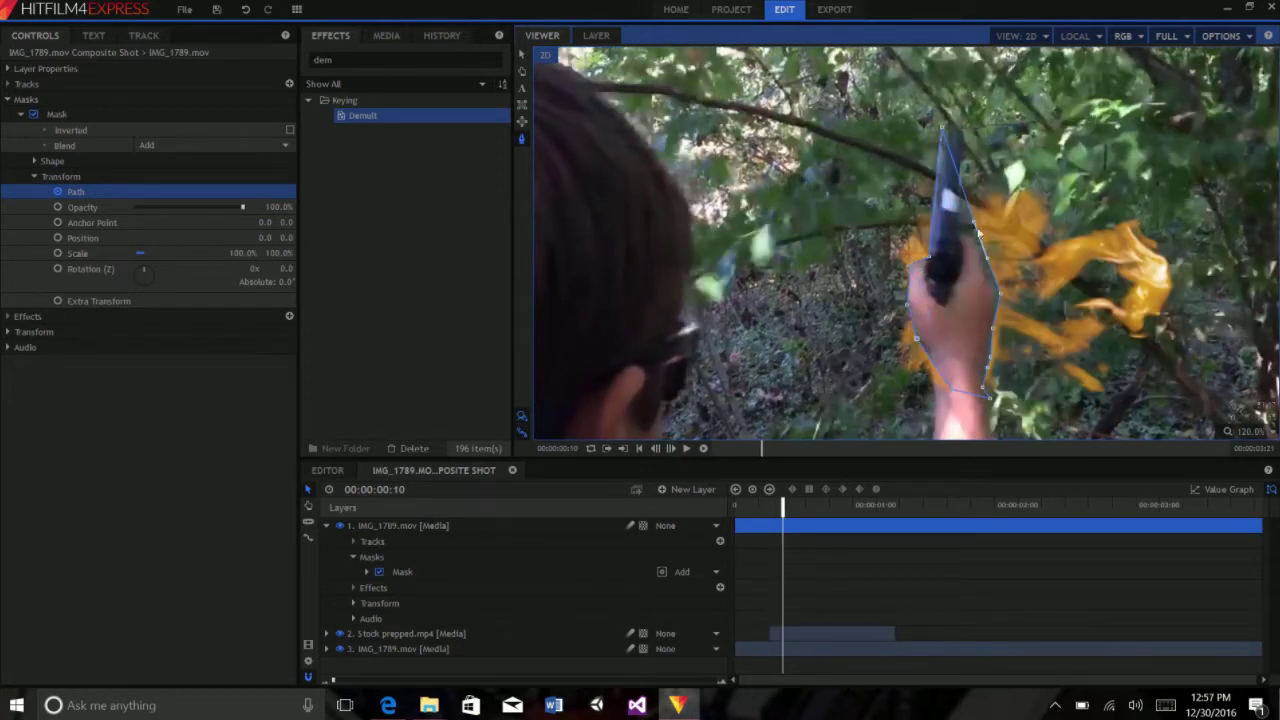